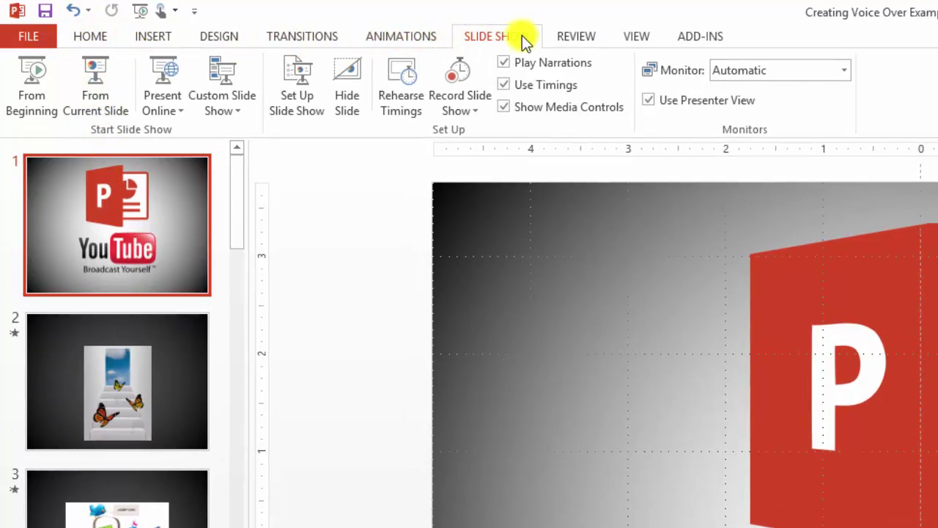
Step: Start recording the slide show from the first slide and open its pen and laser pointer options
left_click(474, 110)
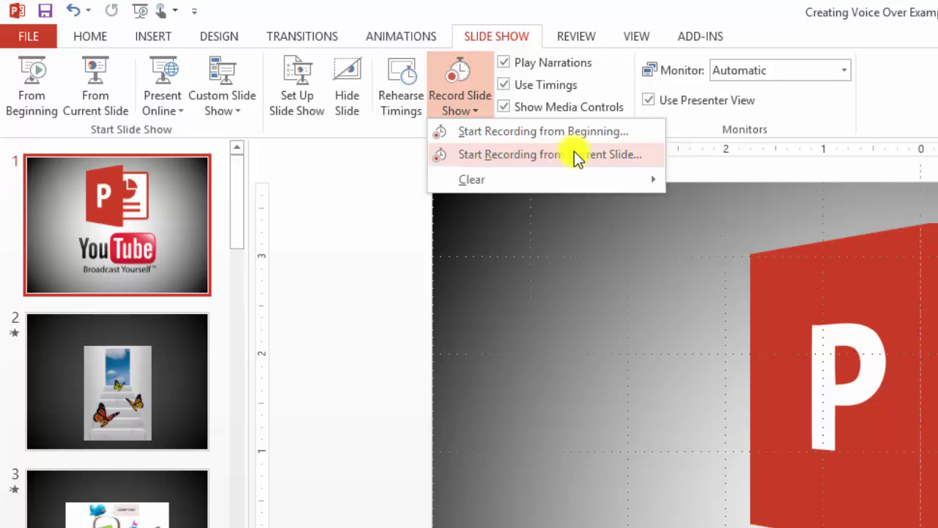
left_click(502, 137)
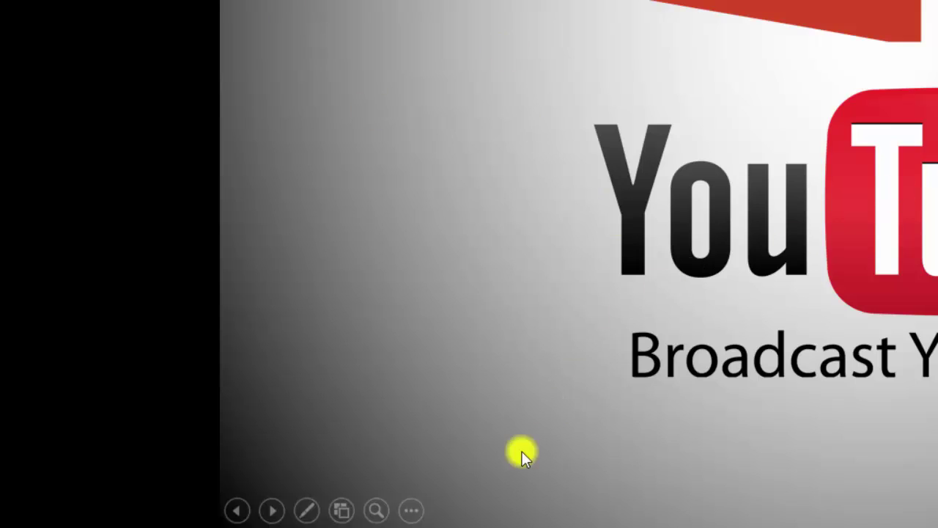
left_click(304, 511)
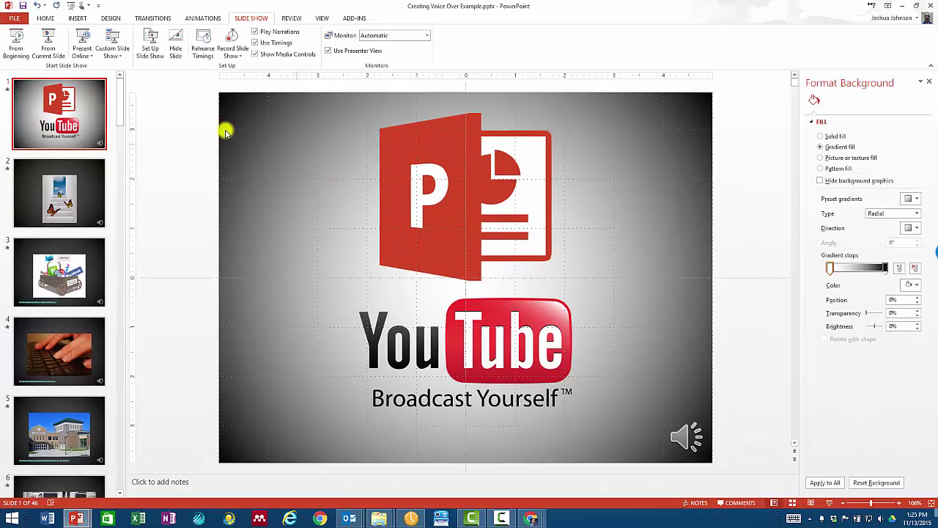
Step: Look through slides 1 to 5 to check that each one carries a narration audio clip
left_click(98, 182)
left_click(91, 251)
left_click(82, 345)
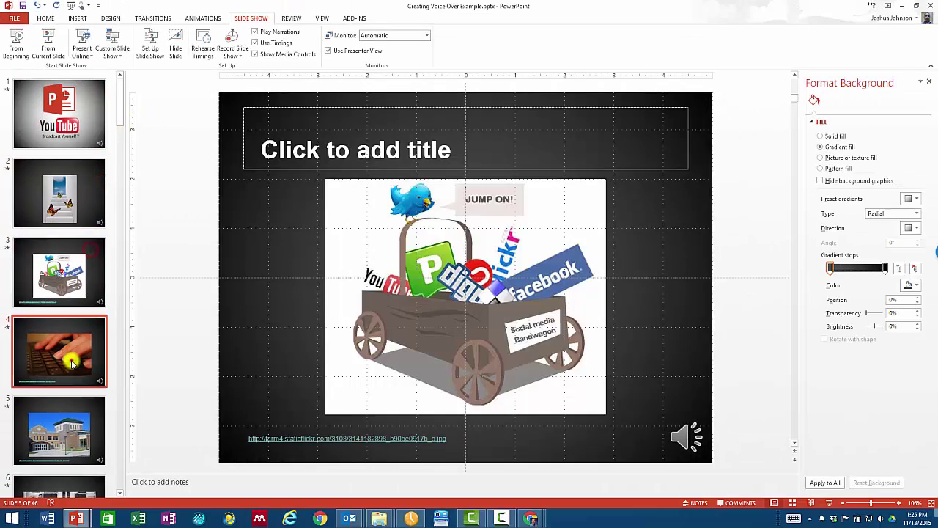
left_click(80, 433)
mouse_move(682, 436)
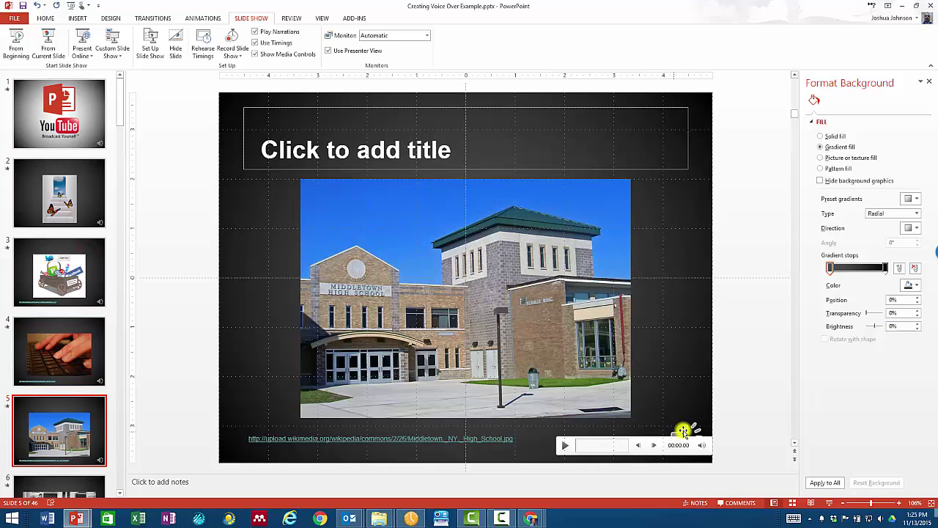
left_click(103, 355)
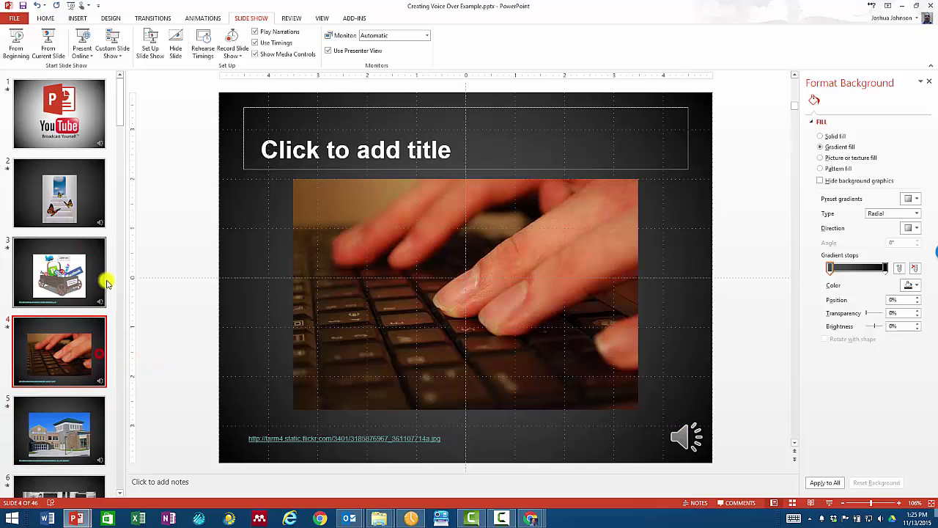
left_click(96, 267)
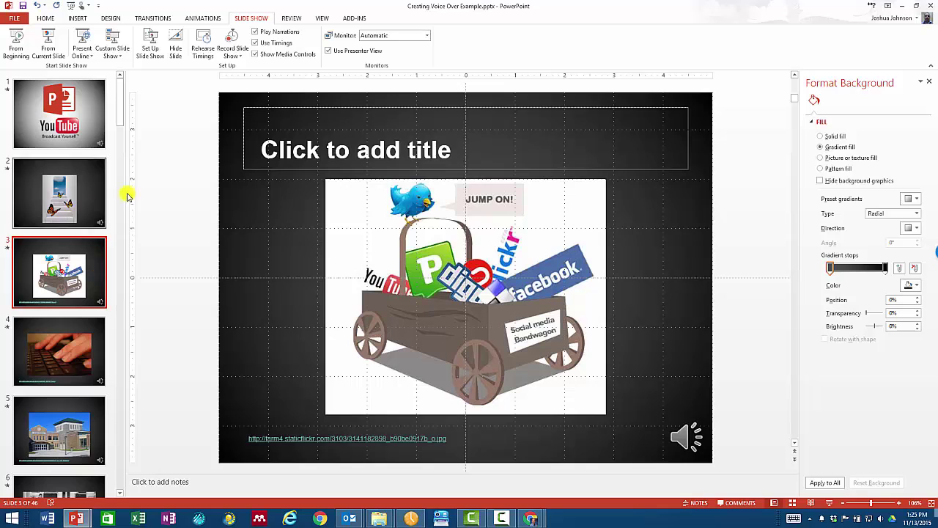
left_click(94, 173)
left_click(95, 121)
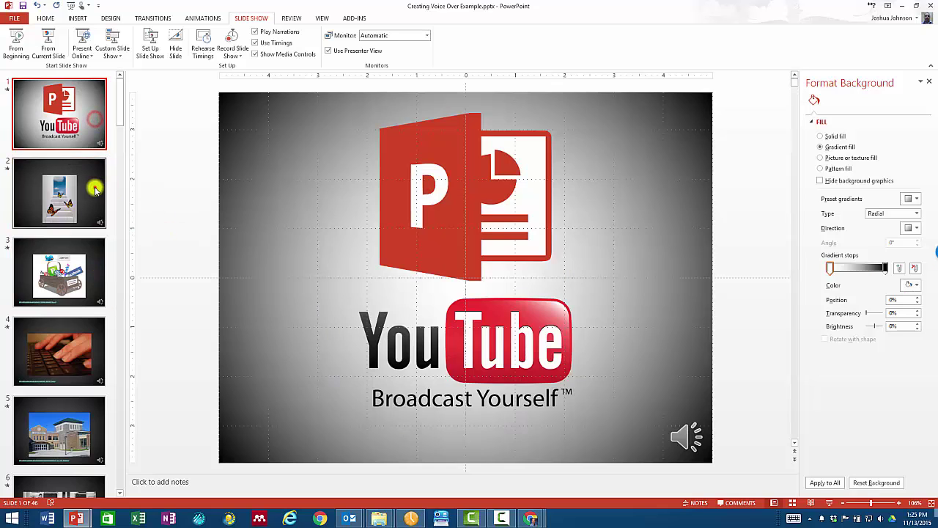
left_click(92, 189)
left_click(93, 261)
Step: Play part of the recorded narration on slide 3 and pause it
mouse_move(683, 440)
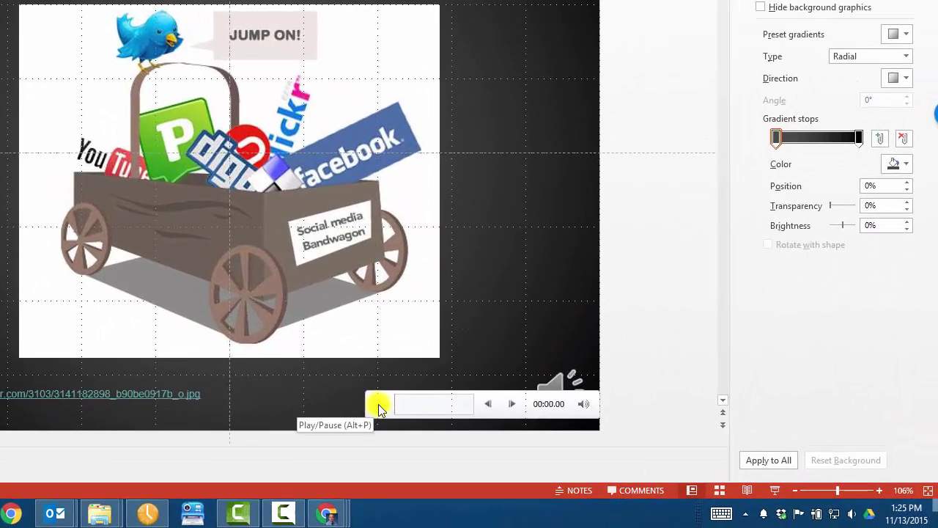
left_click(379, 408)
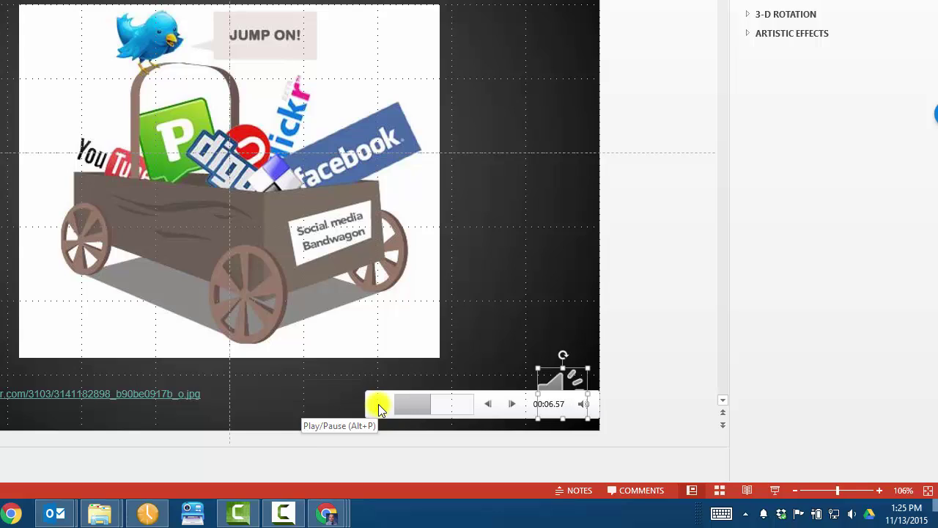
left_click(379, 406)
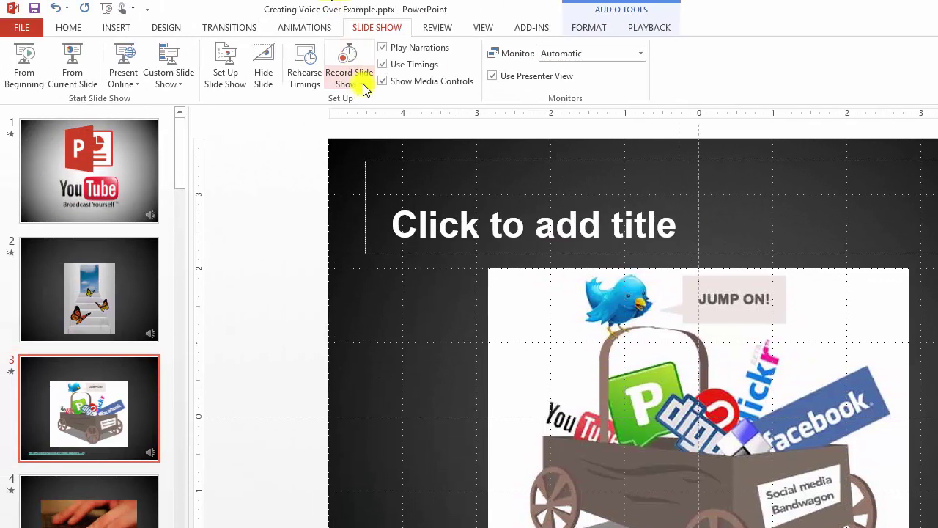
Step: Re-record slide 3 from the current slide with timings and narration, then end the recording
left_click(363, 85)
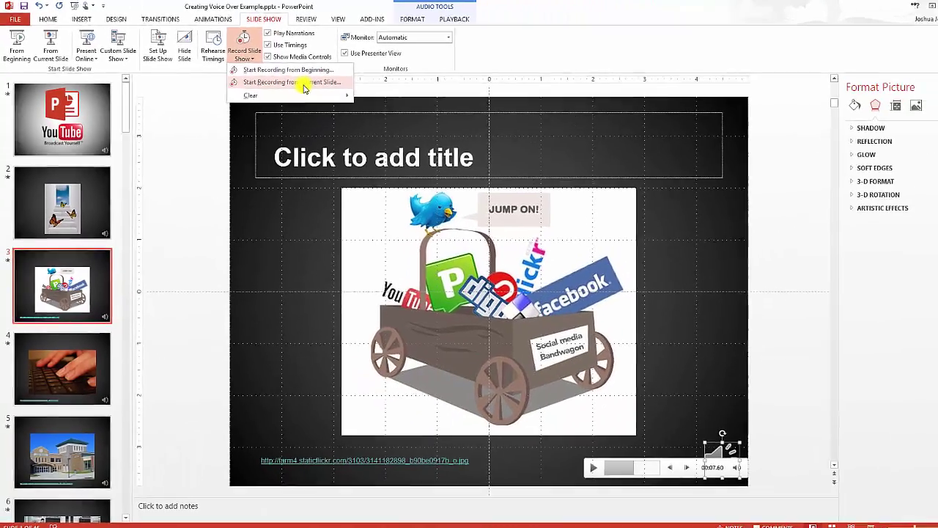
left_click(375, 104)
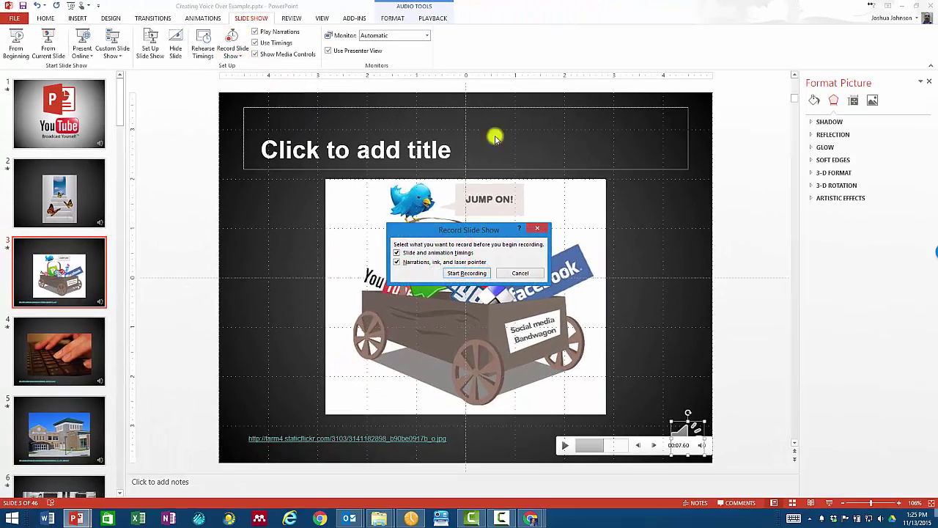
left_click(467, 273)
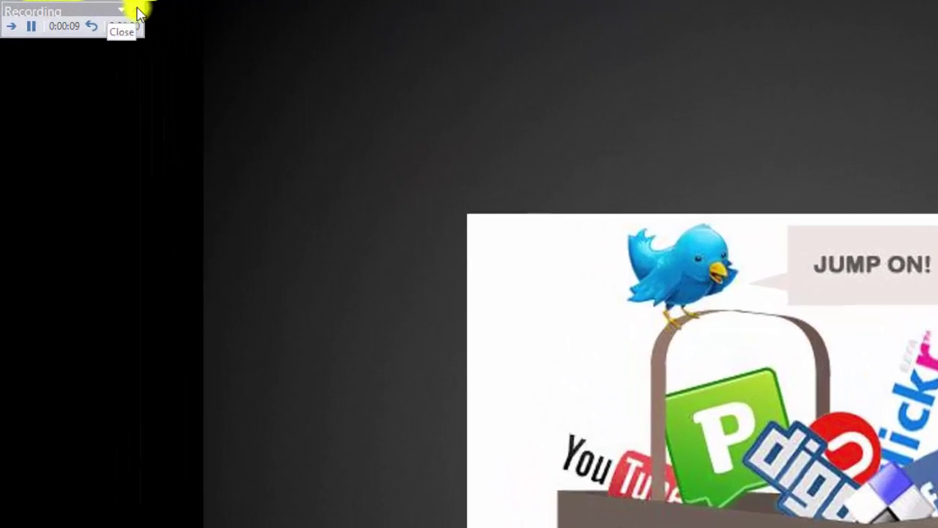
left_click(140, 13)
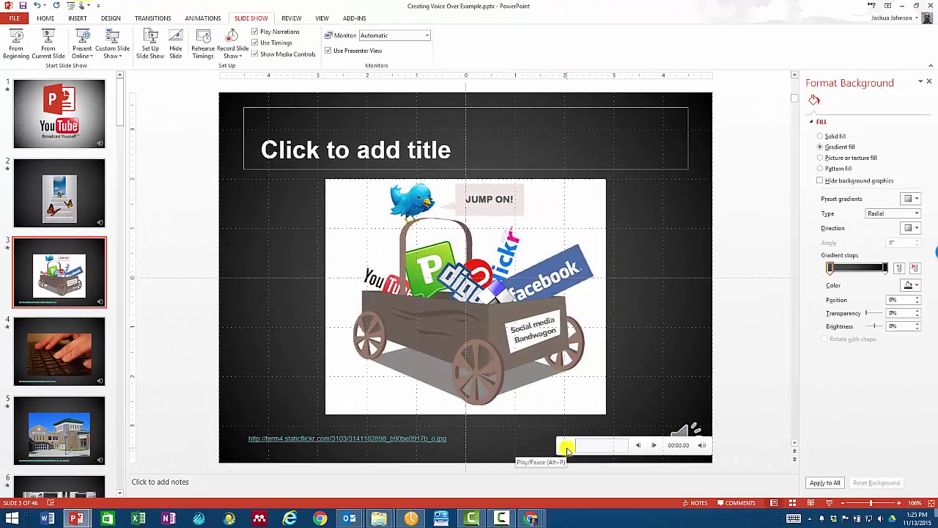
Step: Play back the newly recorded narration on slide 3 and pause it
left_click(567, 447)
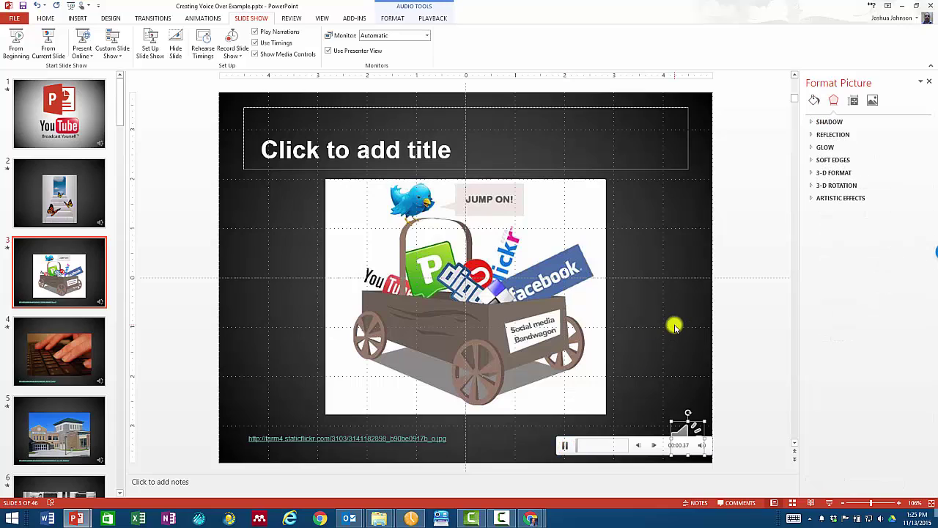
left_click(567, 447)
left_click(568, 447)
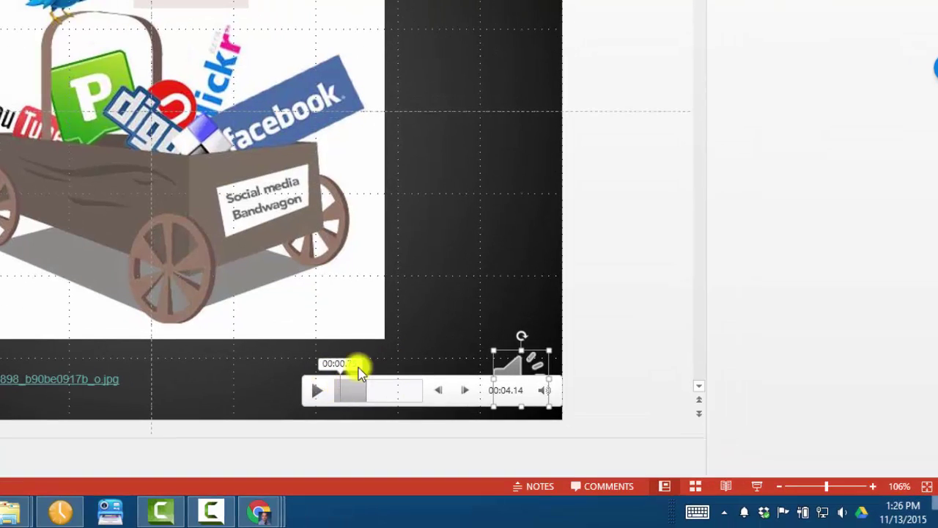
Step: Trim the start of slide 3's narration audio to 00:00.594 and preview the trimmed clip
right_click(517, 370)
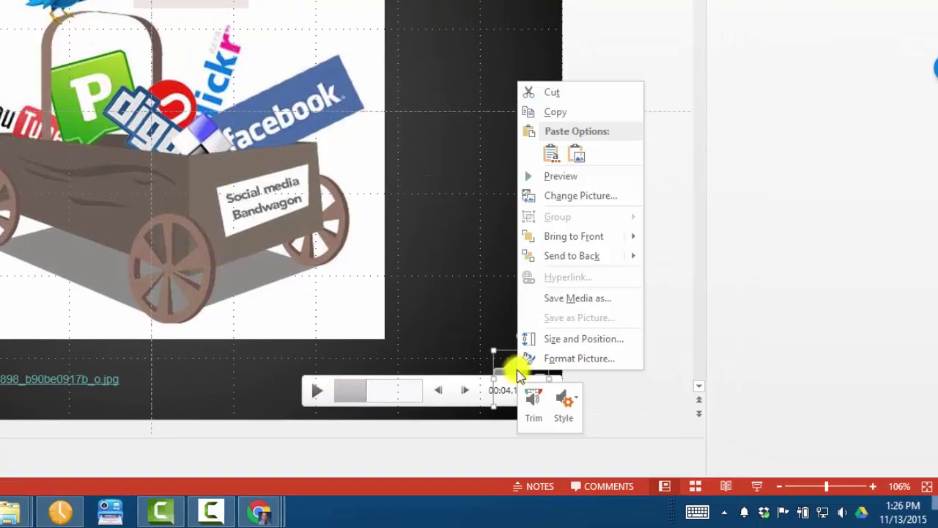
left_click(534, 405)
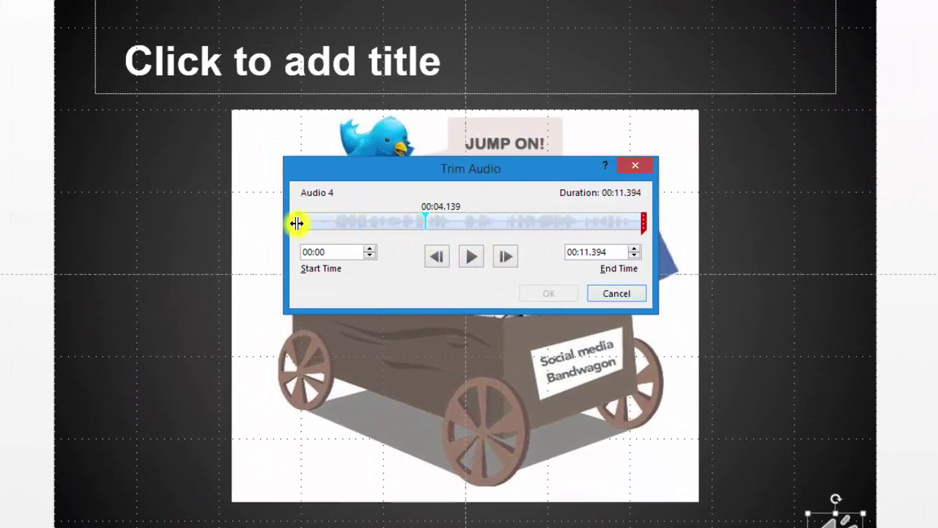
left_click_drag(299, 225, 315, 225)
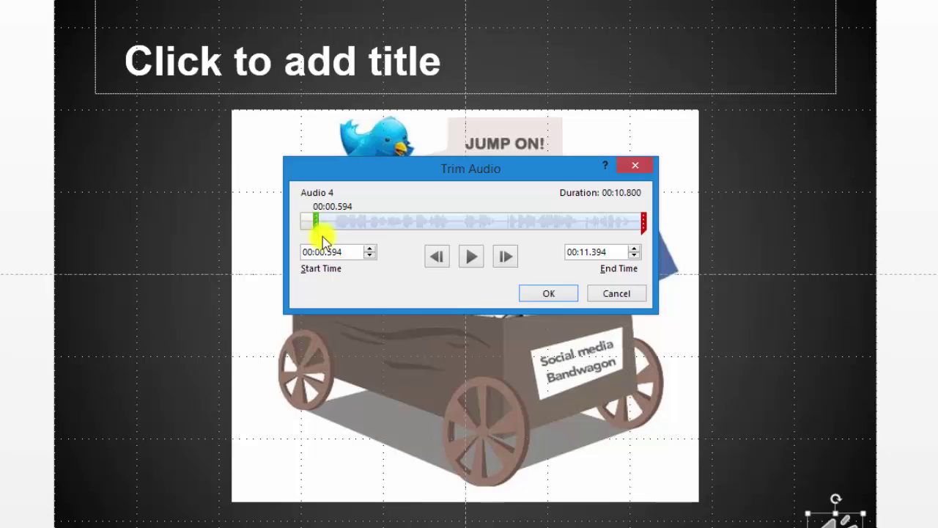
left_click(474, 258)
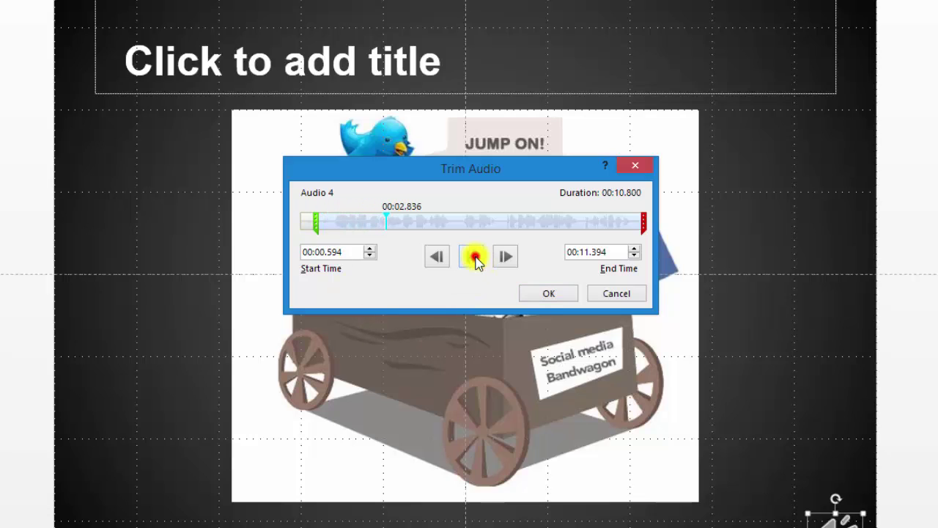
left_click(475, 257)
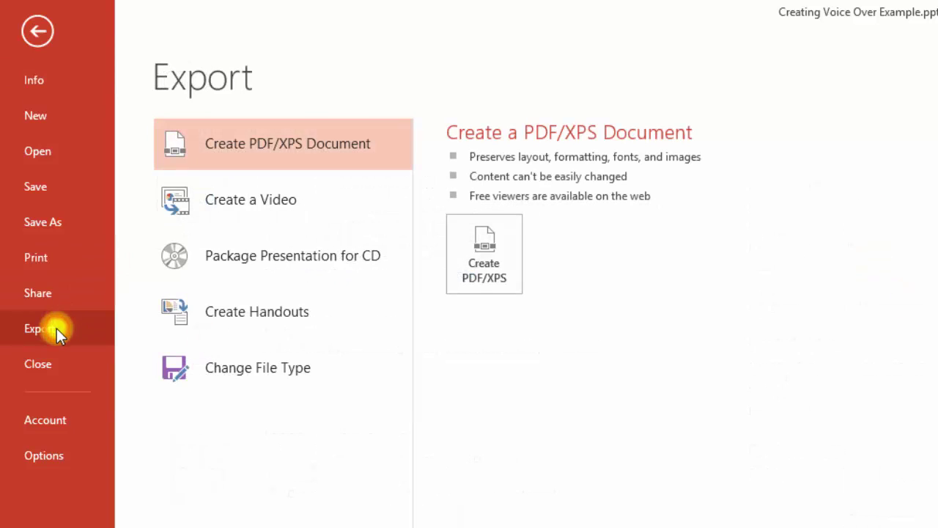
Step: Start a video export at Presentation Quality (1440 x 1080) using the recorded timings and narrations
left_click(239, 205)
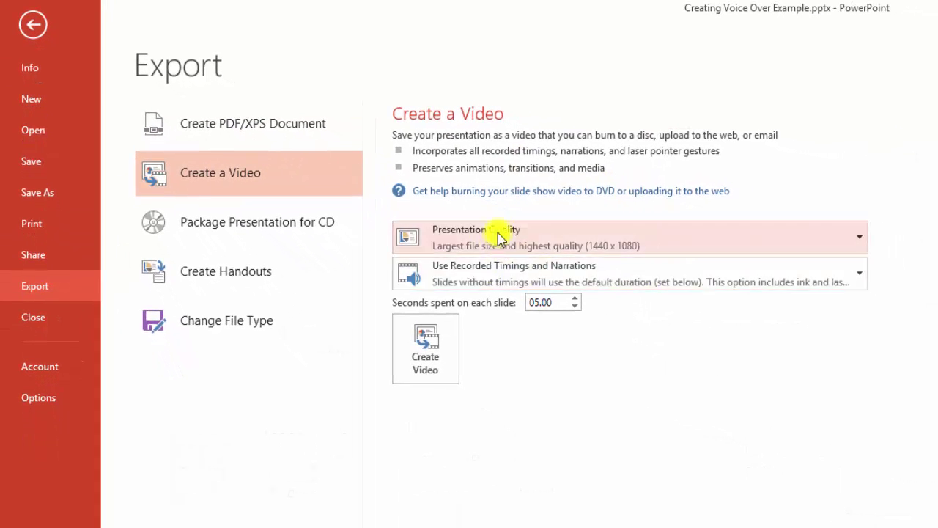
left_click(506, 234)
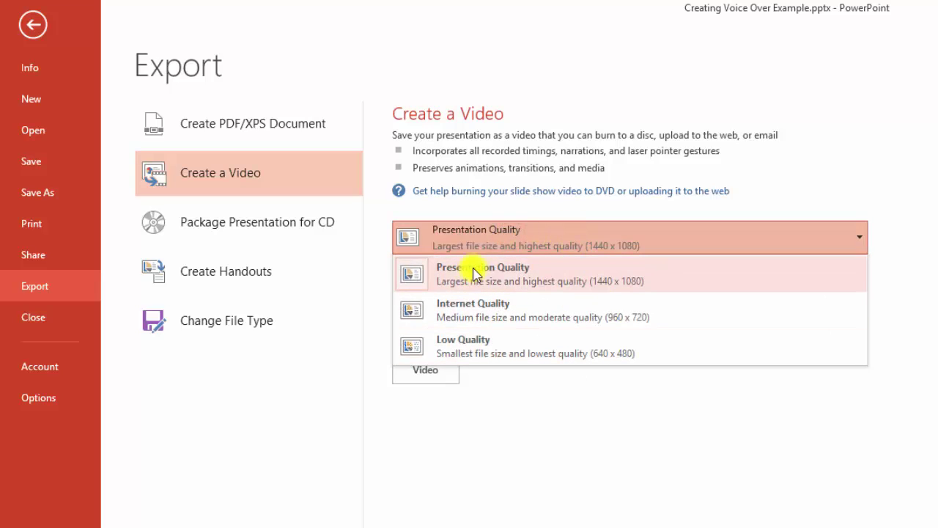
left_click(716, 245)
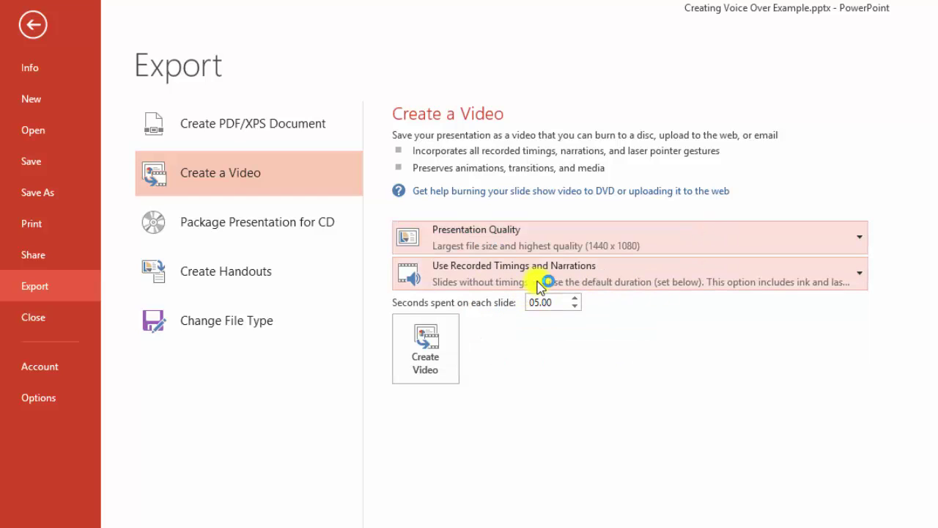
left_click(441, 357)
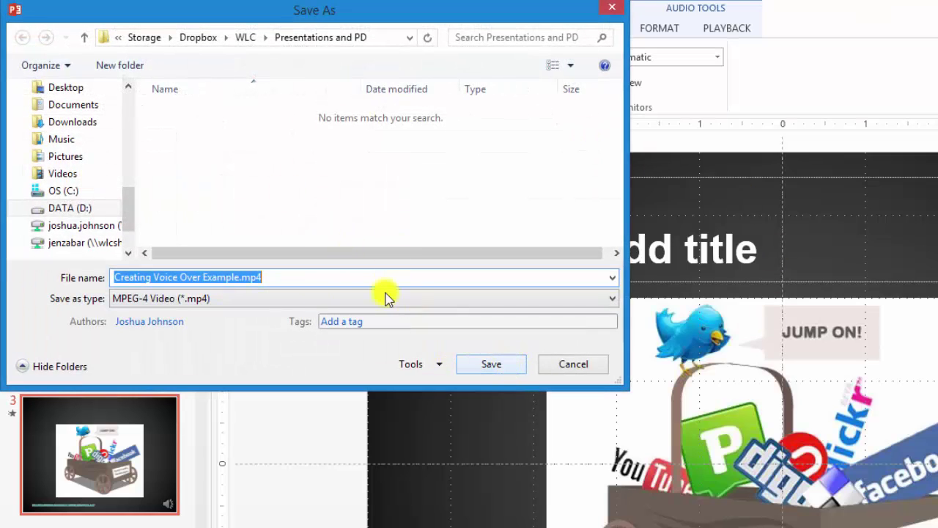
Step: Save the video as an MPEG-4 file, adding 1 to the suggested file name
left_click(235, 277)
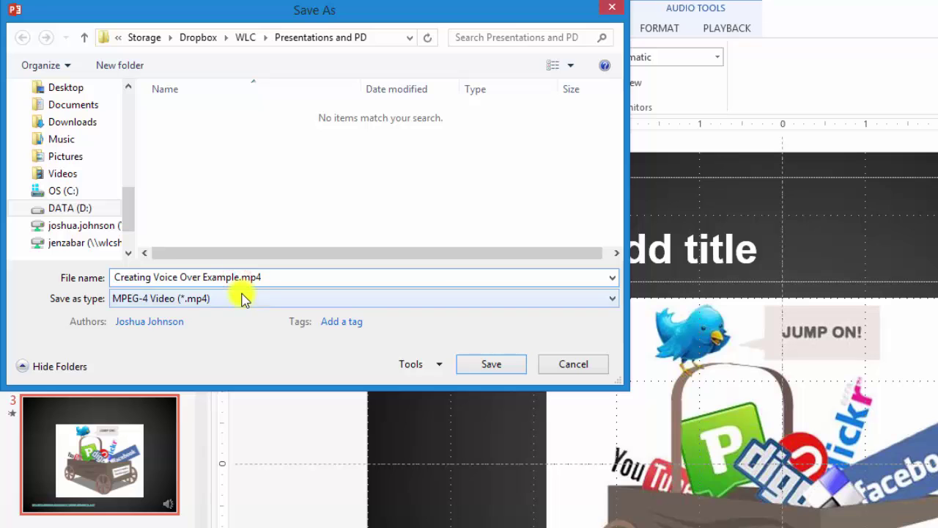
type("1")
left_click(497, 363)
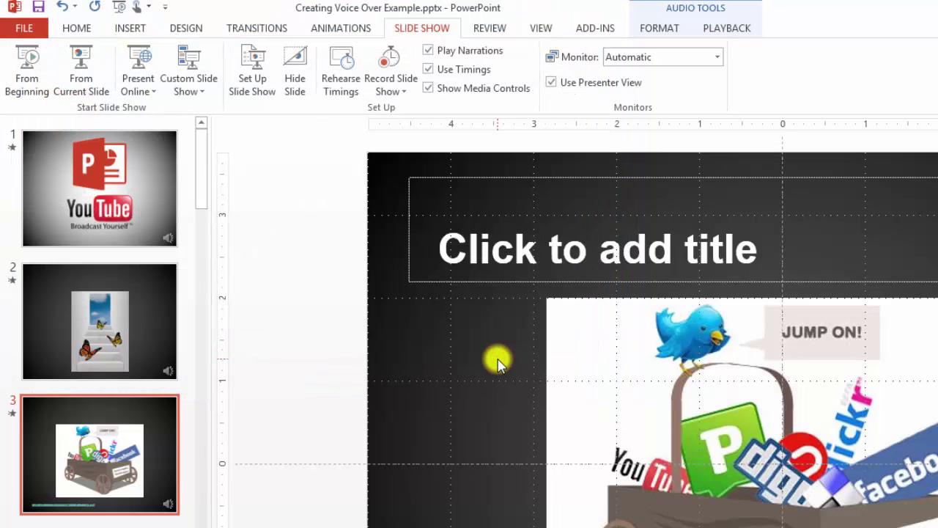